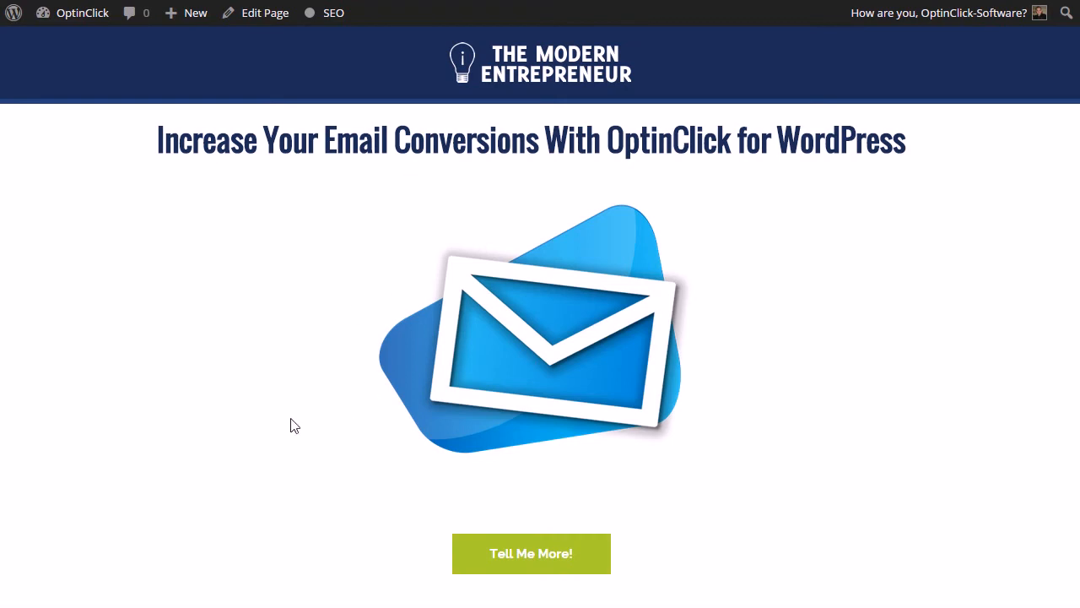
# Preview the opt-in popup from the envelope image on the live landing page, and close it
pyautogui.click(349, 426)
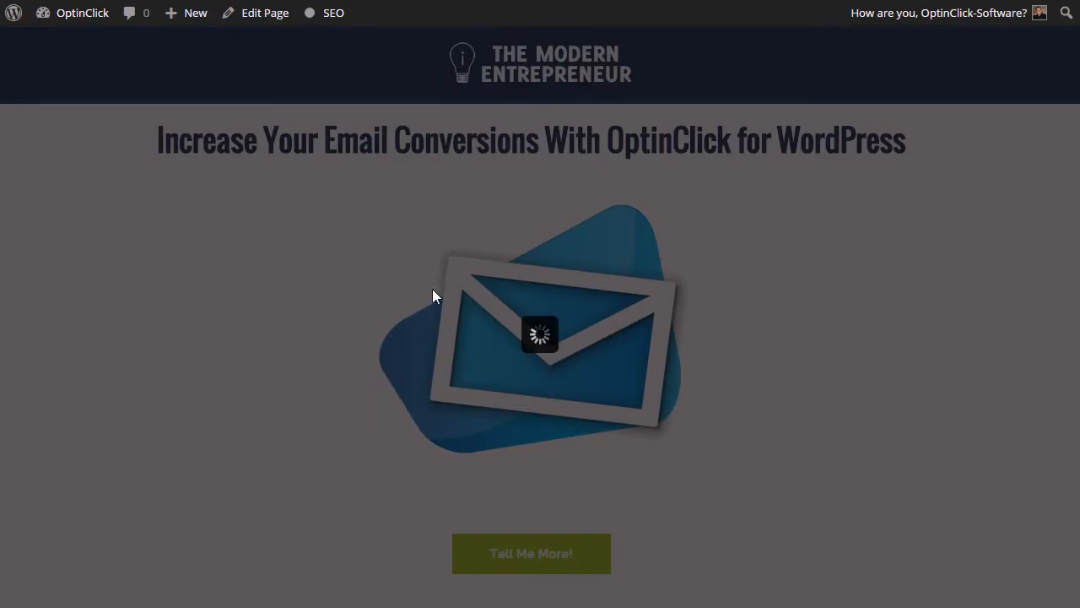
pyautogui.click(575, 135)
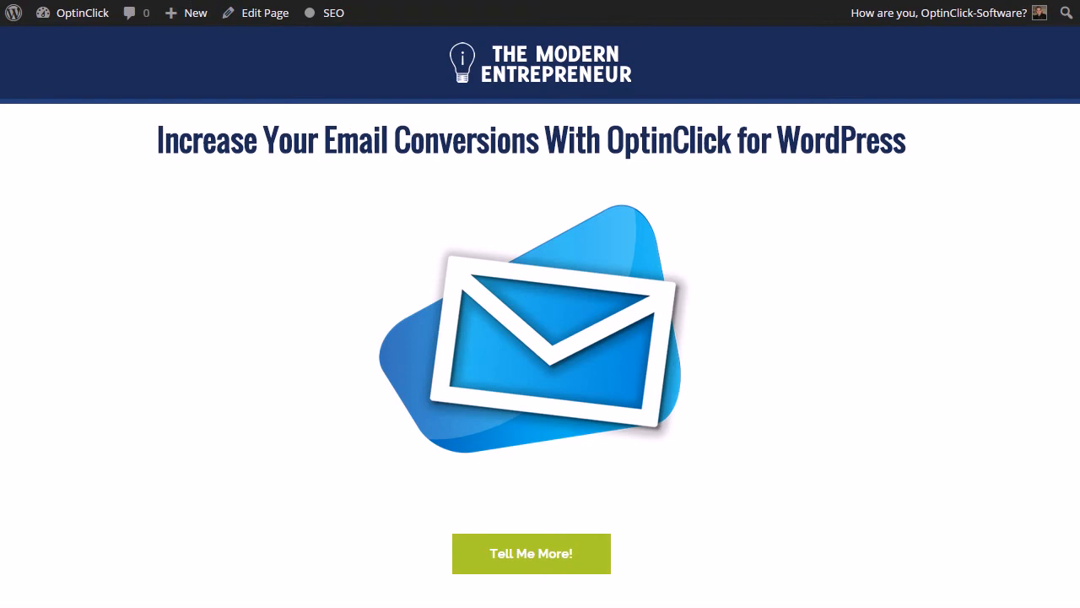
# Go to the landing page's editor and examine the opening and closing optinclick shortcodes wrapped around the envelope image
pyautogui.click(196, 1)
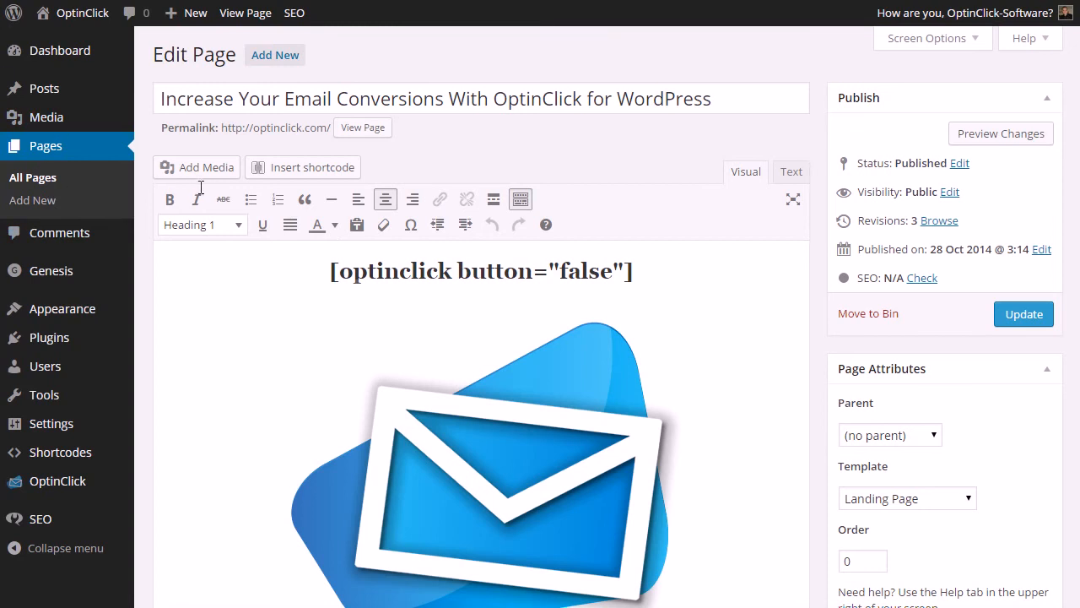
pyautogui.scroll(-2, 360, 298)
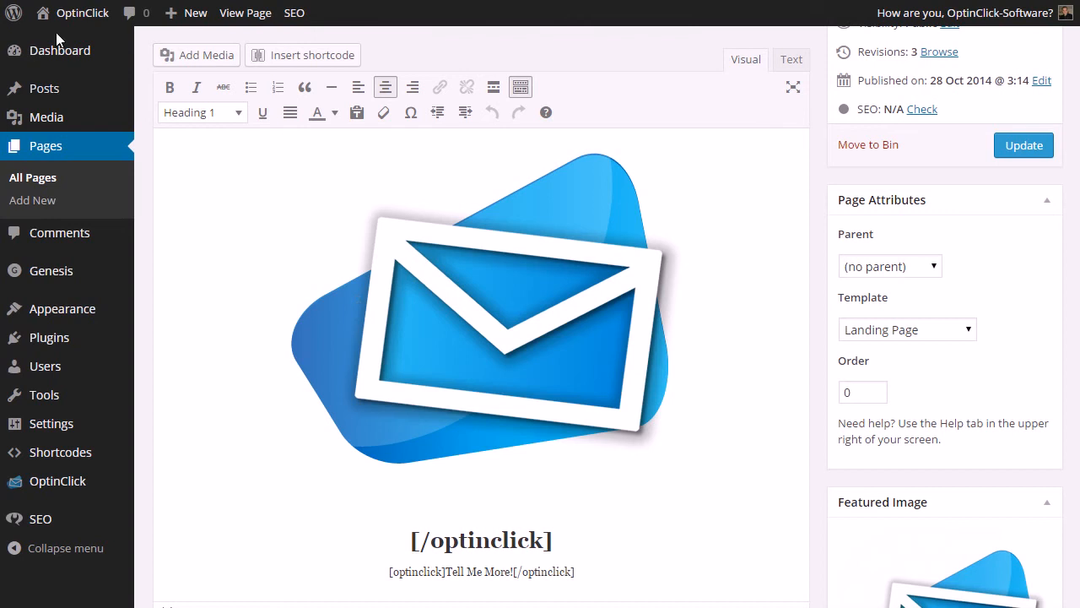
pyautogui.scroll(2, 330, 289)
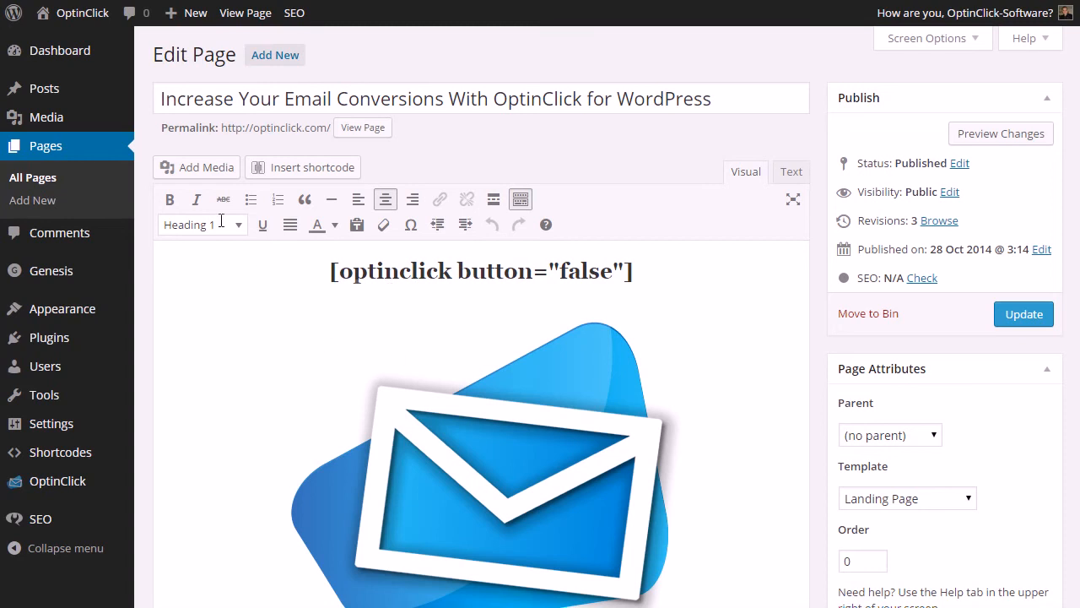
pyautogui.moveTo(203, 188); pyautogui.dragTo(296, 180)
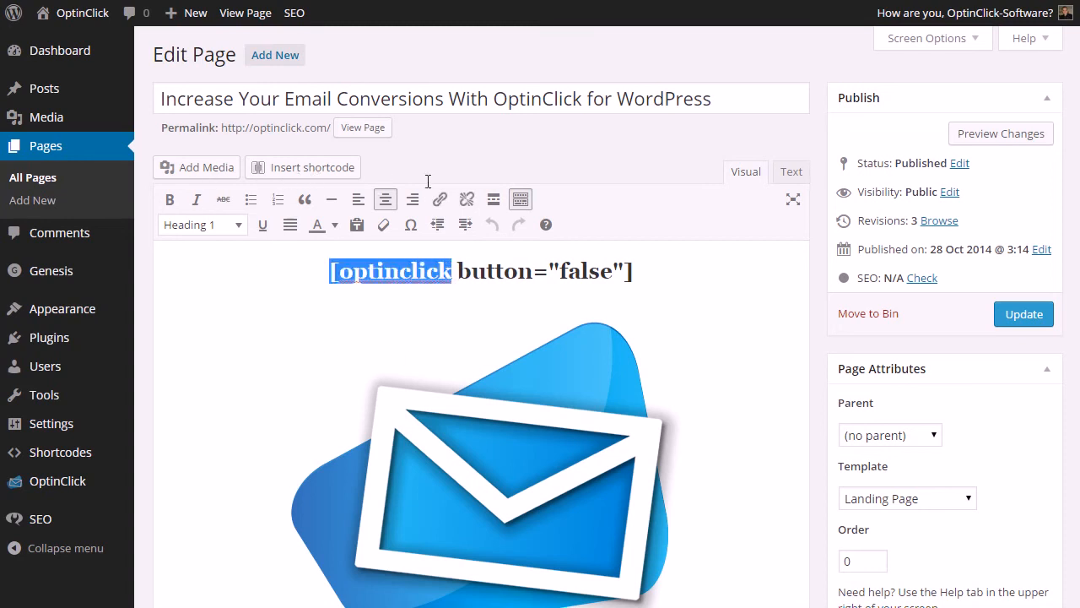
pyautogui.scroll(-2, 437, 222)
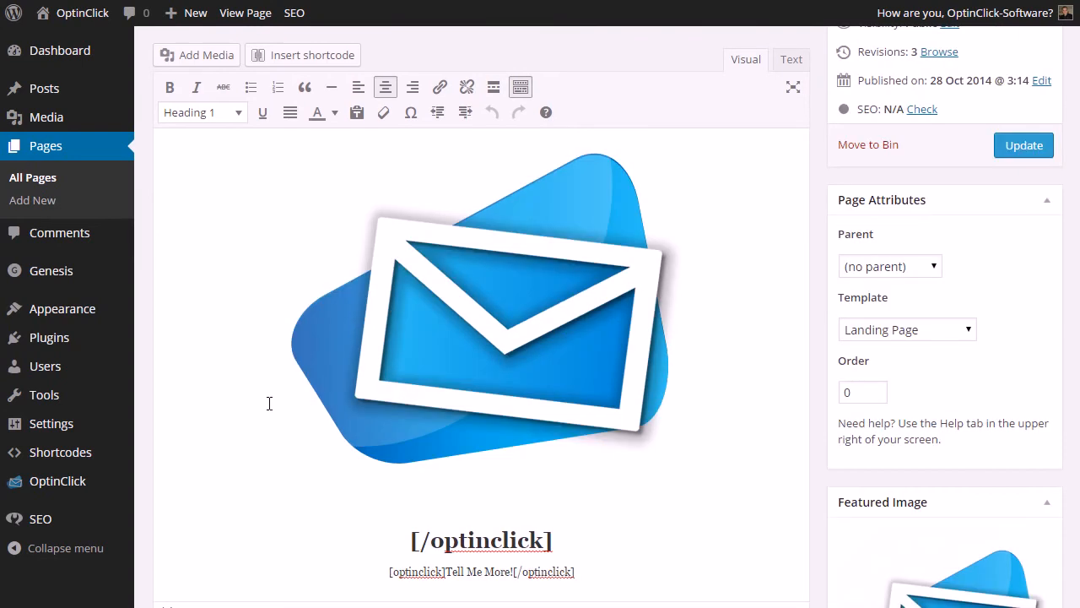
pyautogui.moveTo(269, 404); pyautogui.dragTo(375, 403)
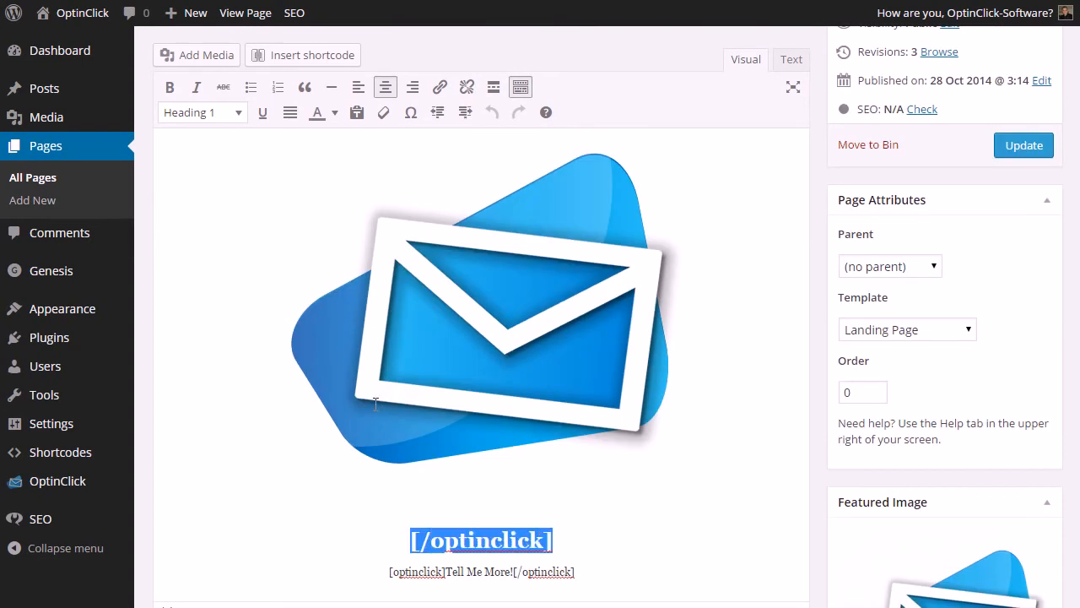
pyautogui.click(299, 422)
pyautogui.scroll(-1, 246, 200)
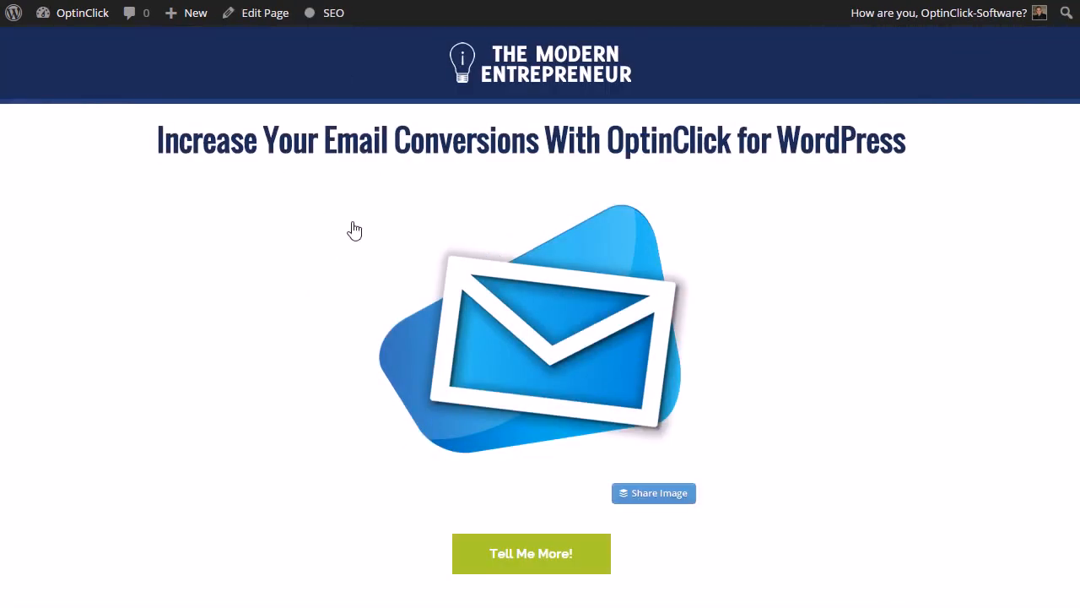
# Return to the live page, trigger the opt-in popup twice from the wrapped envelope image, and dismiss it each time
pyautogui.click(412, 256)
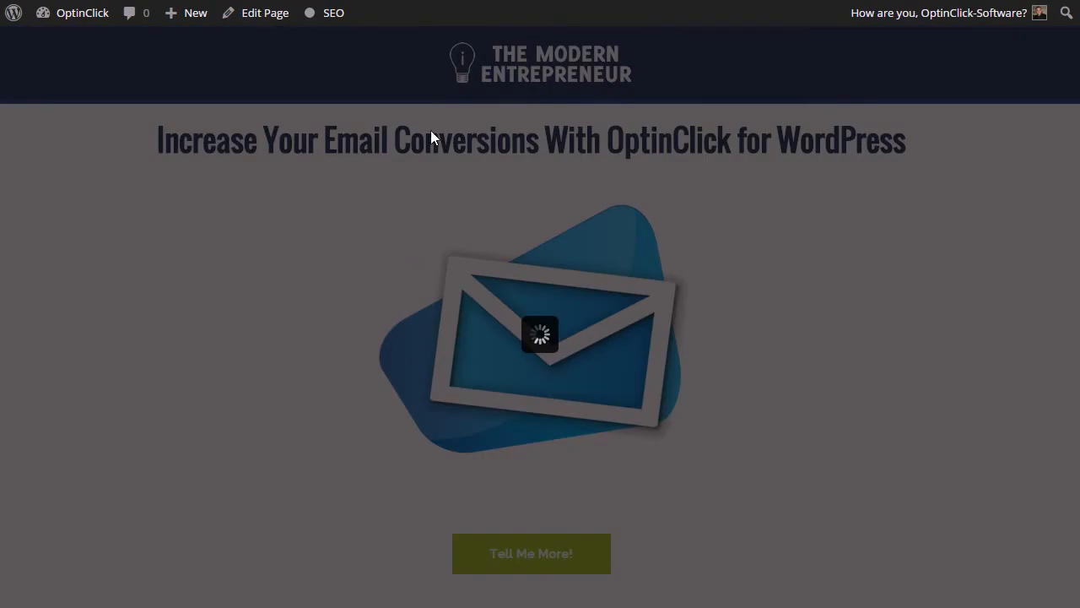
pyautogui.click(560, 138)
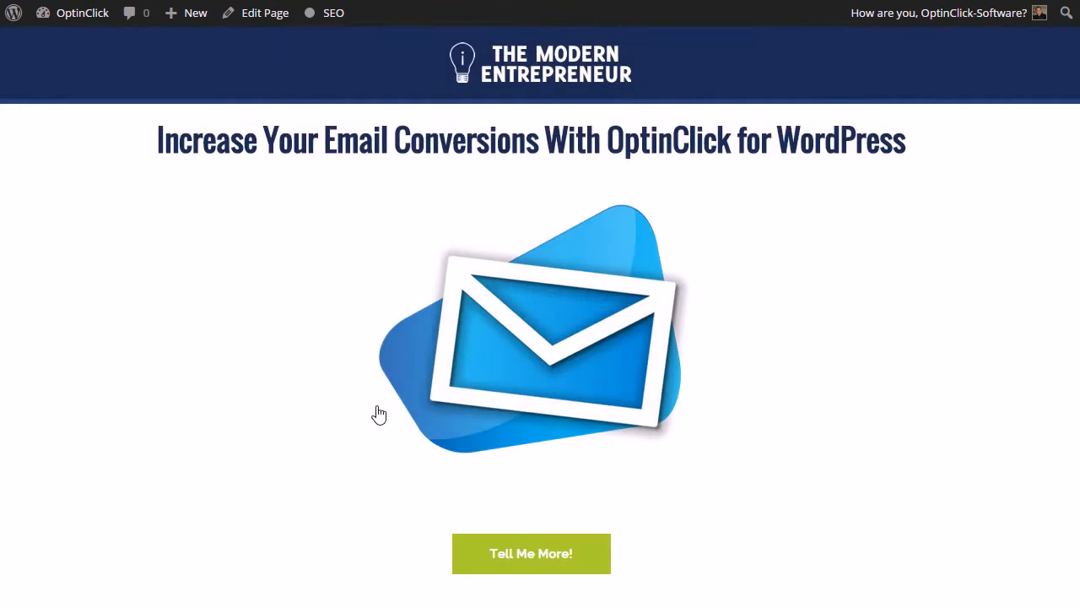
pyautogui.click(377, 426)
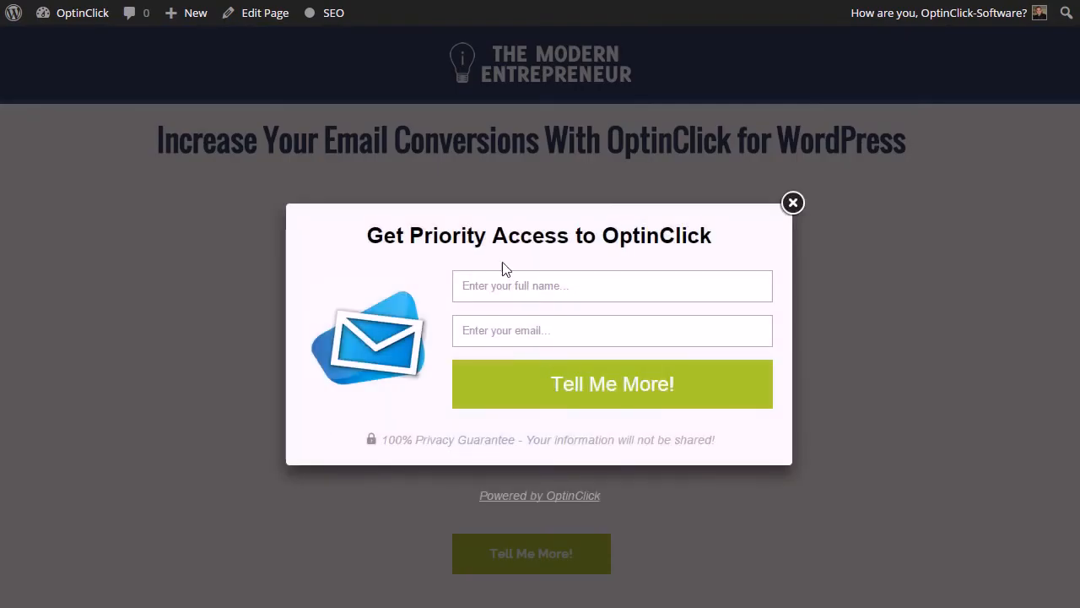
pyautogui.click(570, 139)
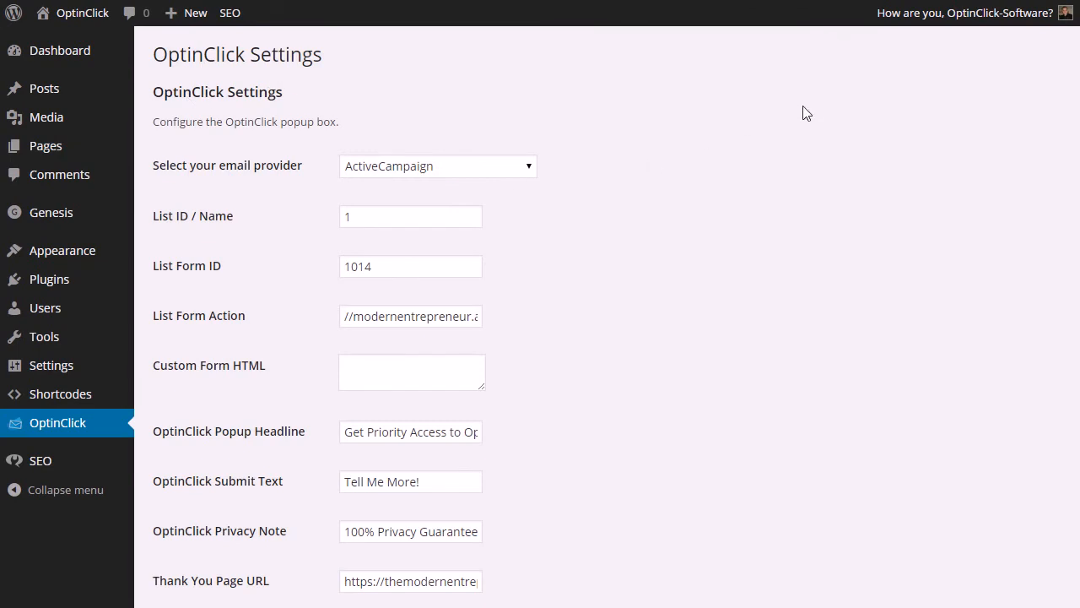
# Set the email provider in the OptinClick settings to Other (Add HTML Form Below)
pyautogui.scroll(-2, 545, 126)
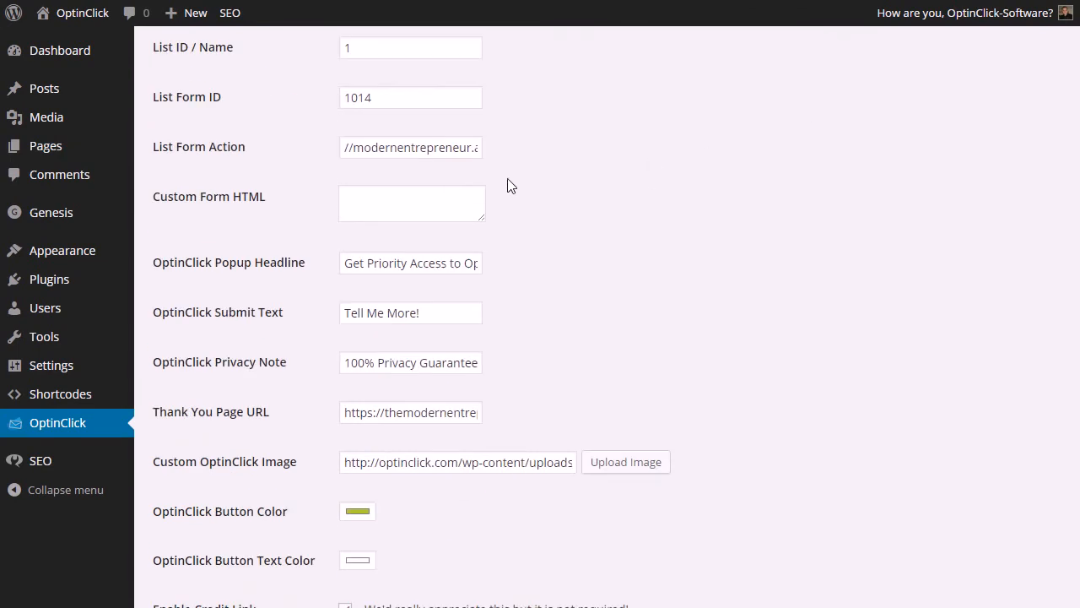
pyautogui.scroll(-2, 498, 193)
pyautogui.scroll(4, 265, 102)
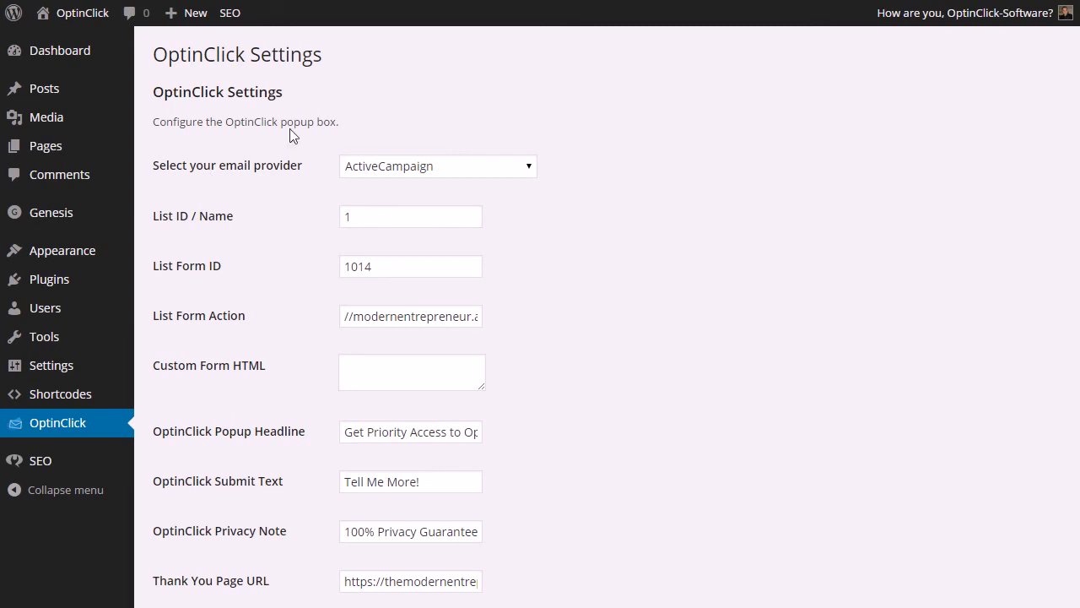
pyautogui.click(405, 167)
pyautogui.press('Down')
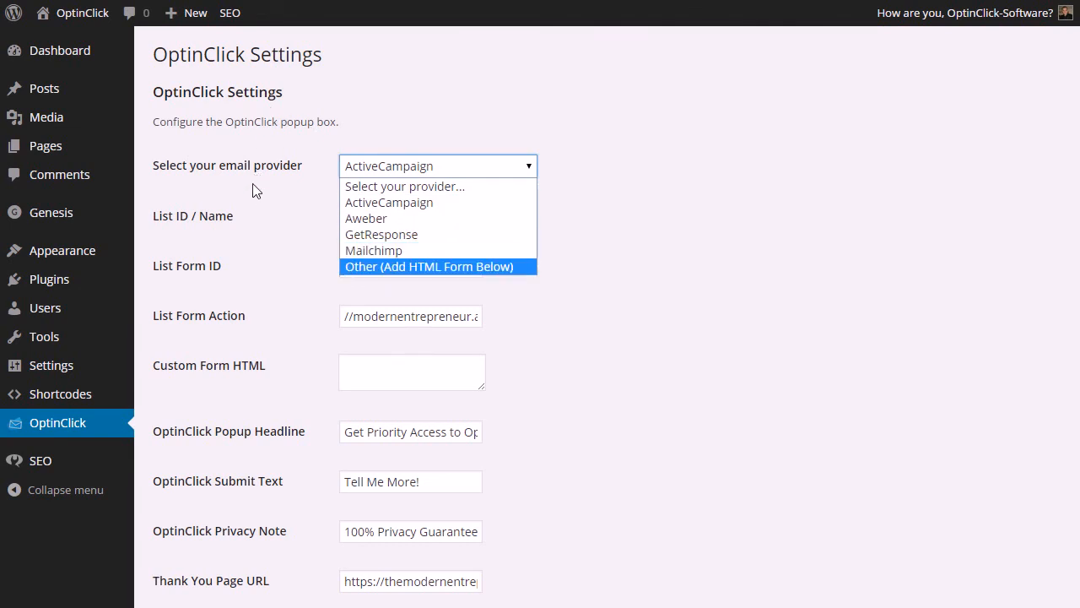
pyautogui.press('Return')
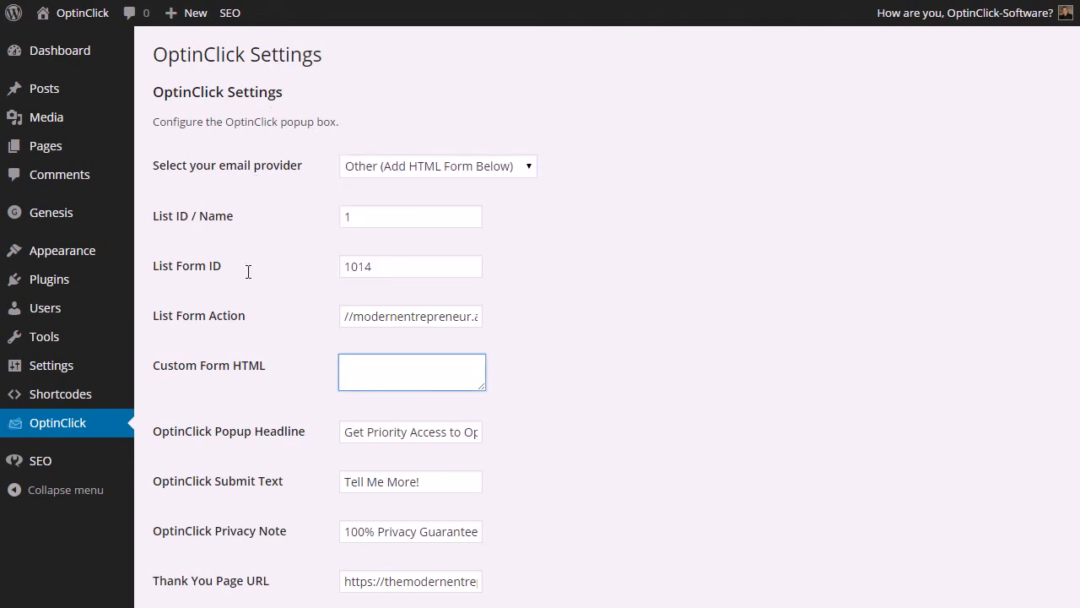
# Review the Thank You Page URL and the upload option for the custom OptinClick image
pyautogui.scroll(-3, 244, 271)
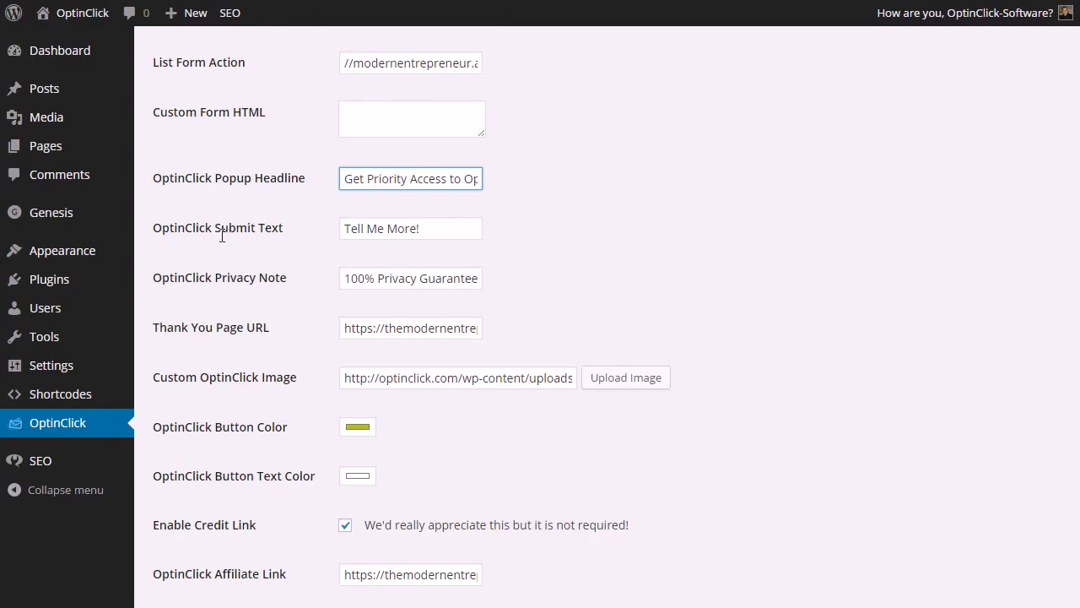
pyautogui.moveTo(356, 328)
pyautogui.mouseDown()
pyautogui.moveTo(485, 328)
pyautogui.moveTo(340, 328)
pyautogui.mouseUp()
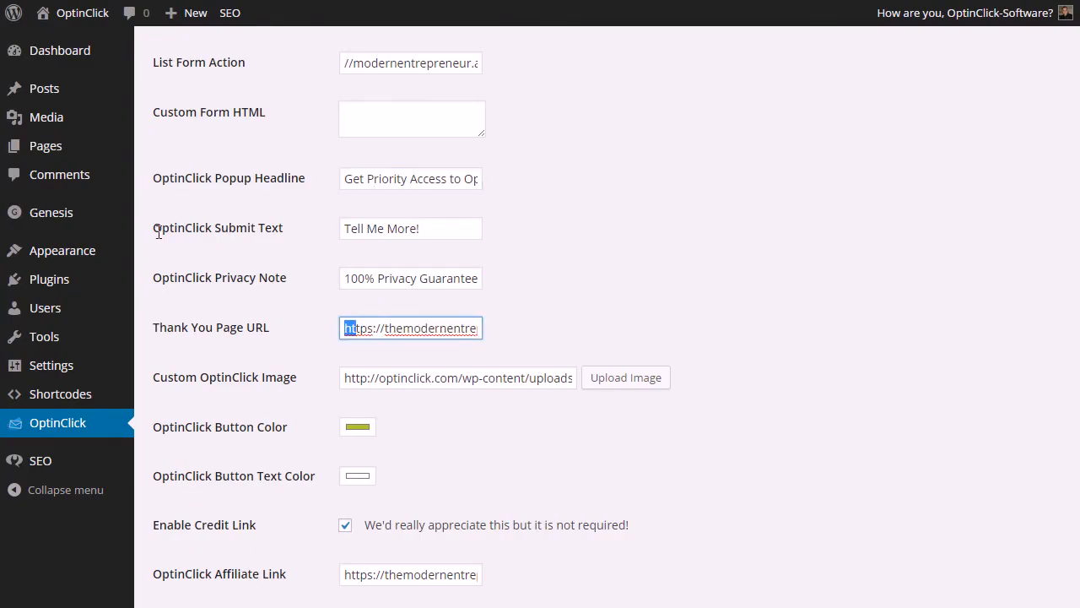
pyautogui.click(348, 328)
pyautogui.click(579, 299)
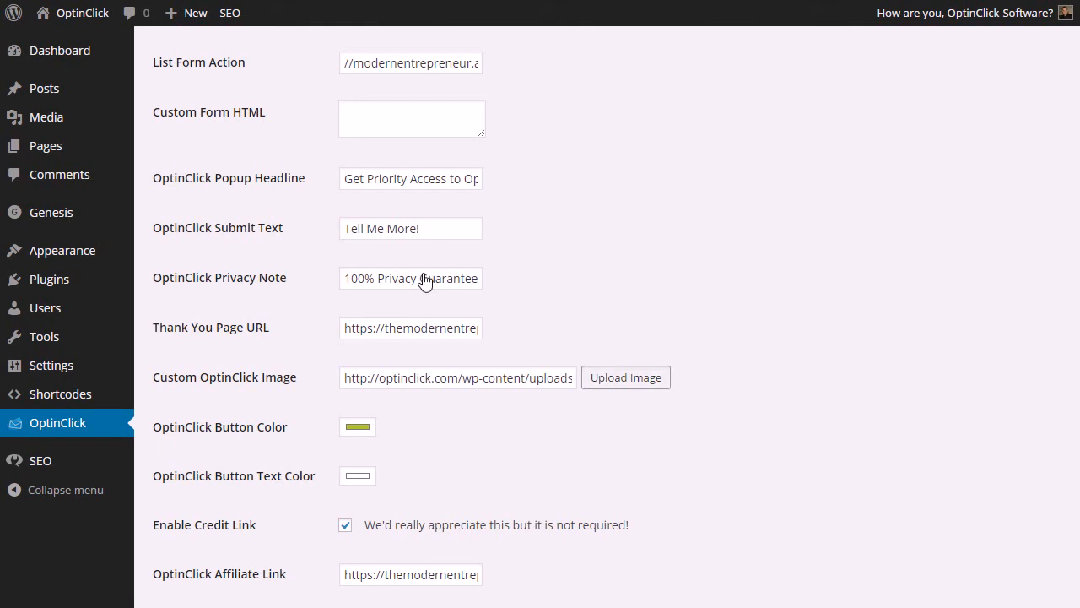
pyautogui.click(626, 377)
pyautogui.click(780, 5)
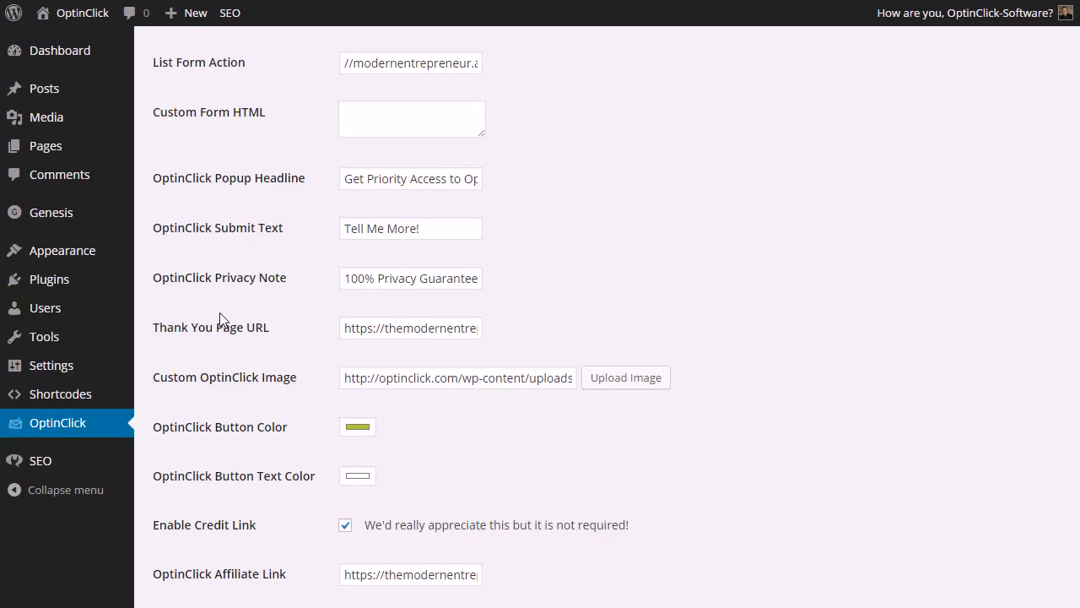
# Try green and red basic colours for the OptinClick button color
pyautogui.click(358, 427)
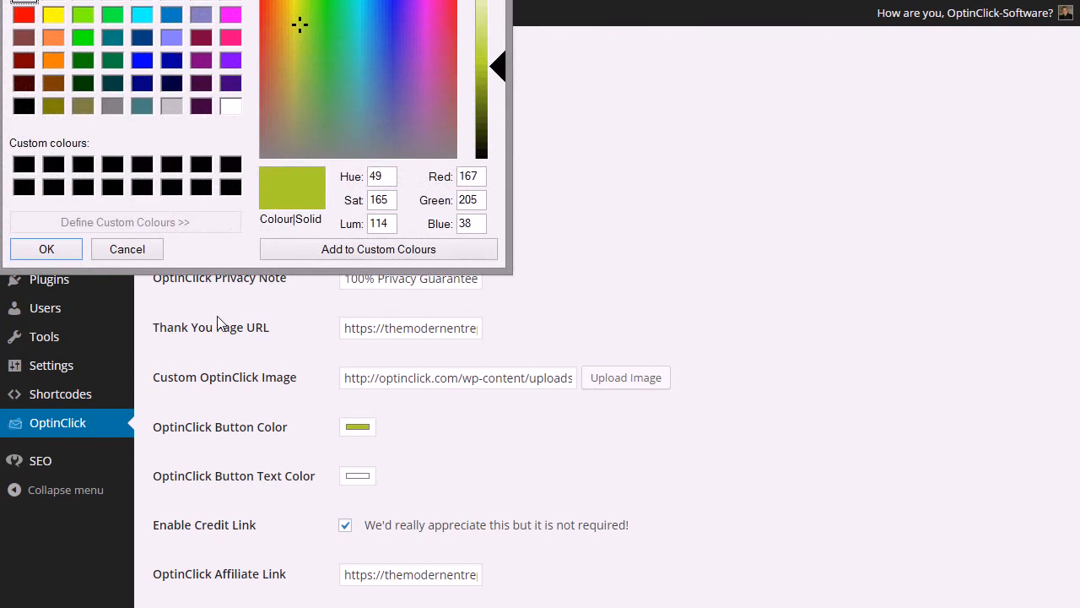
pyautogui.moveTo(309, 1); pyautogui.dragTo(316, 22)
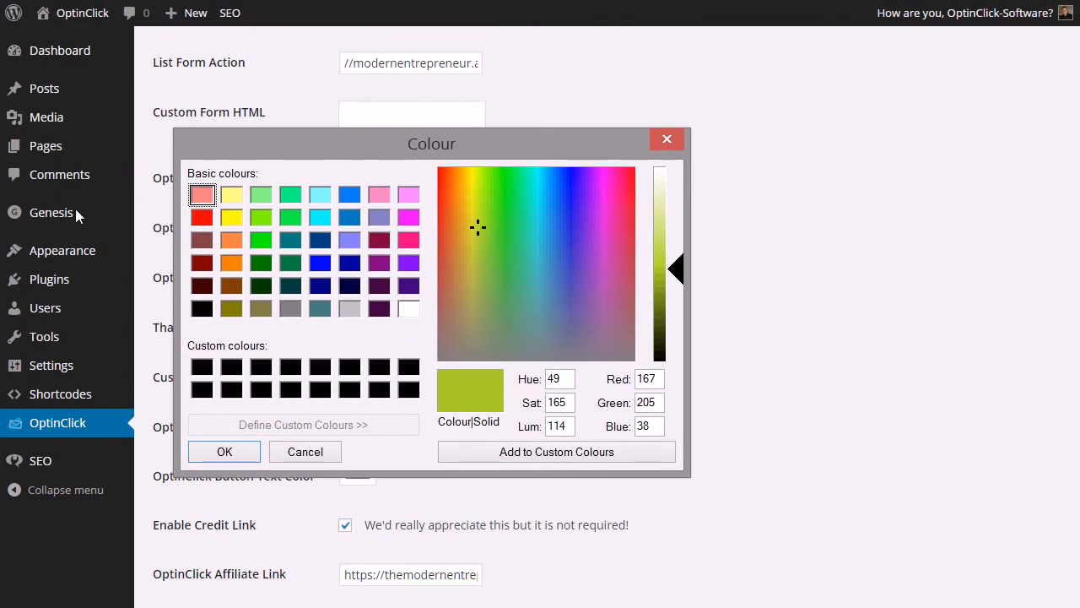
pyautogui.click(260, 240)
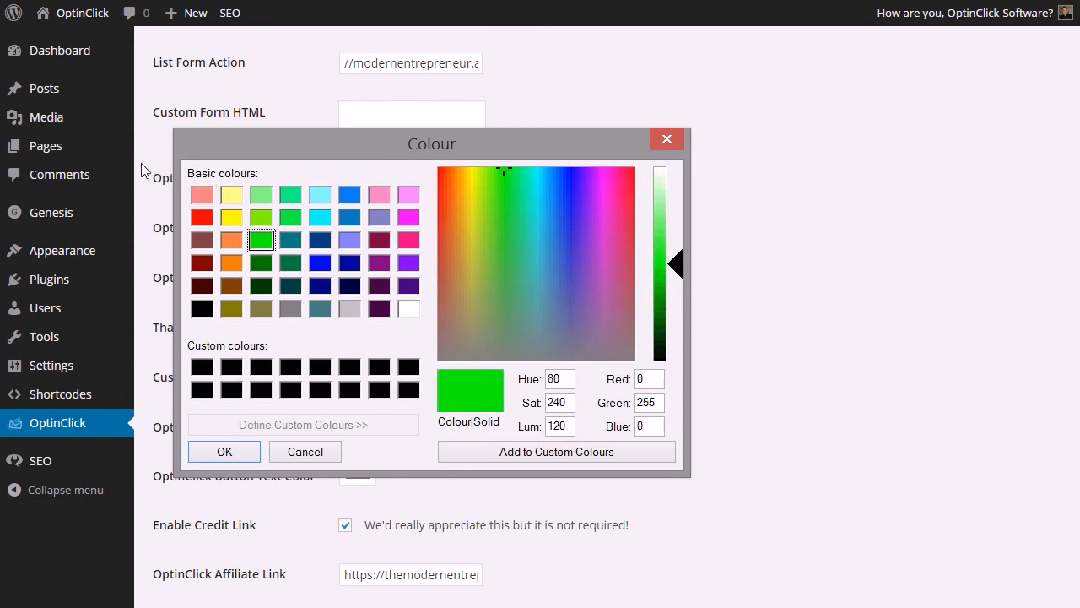
pyautogui.click(202, 218)
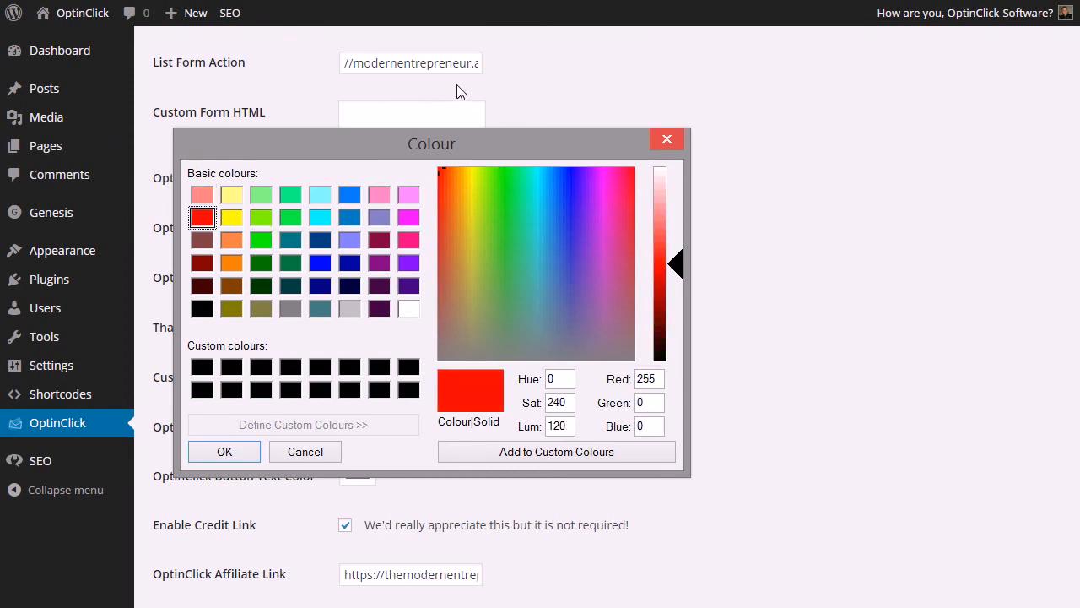
pyautogui.press('Escape')
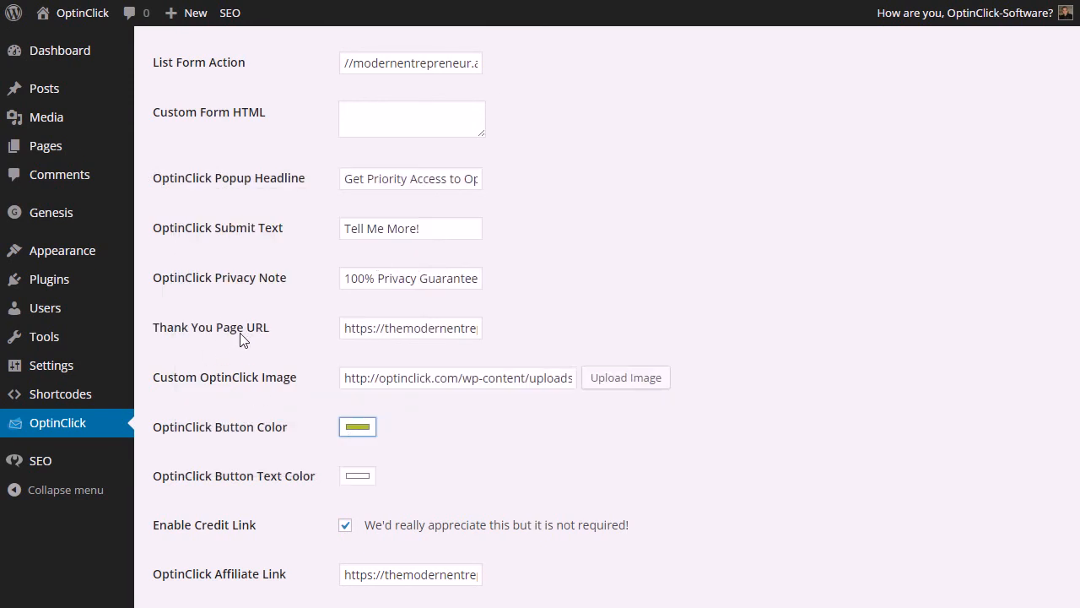
# Look over the remaining OptinClick settings, including the credit and affiliate links, and close the open popup on the live page
pyautogui.scroll(-1, 253, 337)
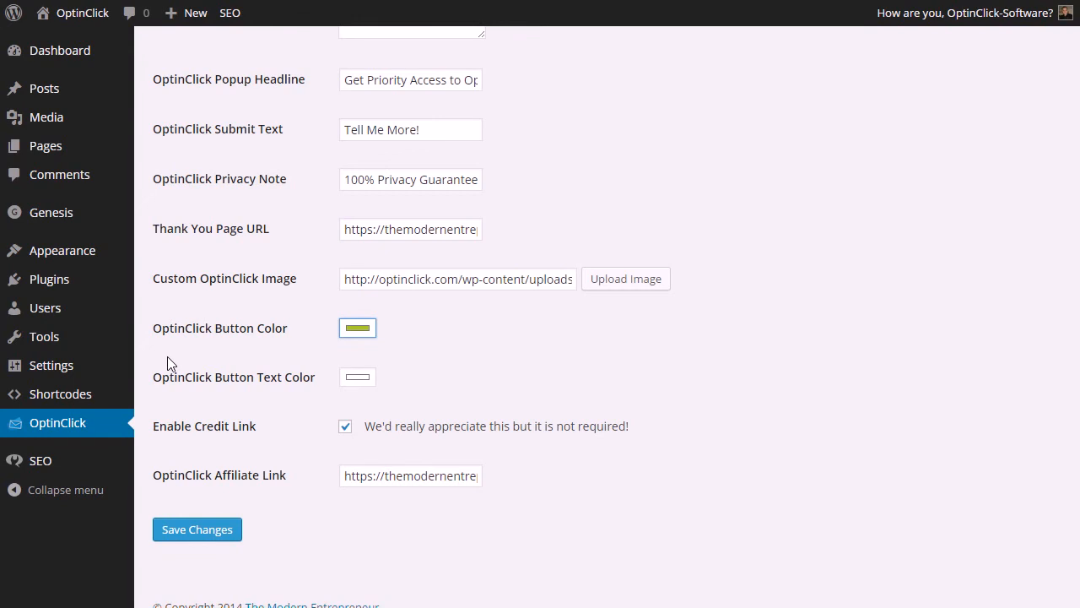
pyautogui.click(142, 394)
pyautogui.scroll(3, 249, 271)
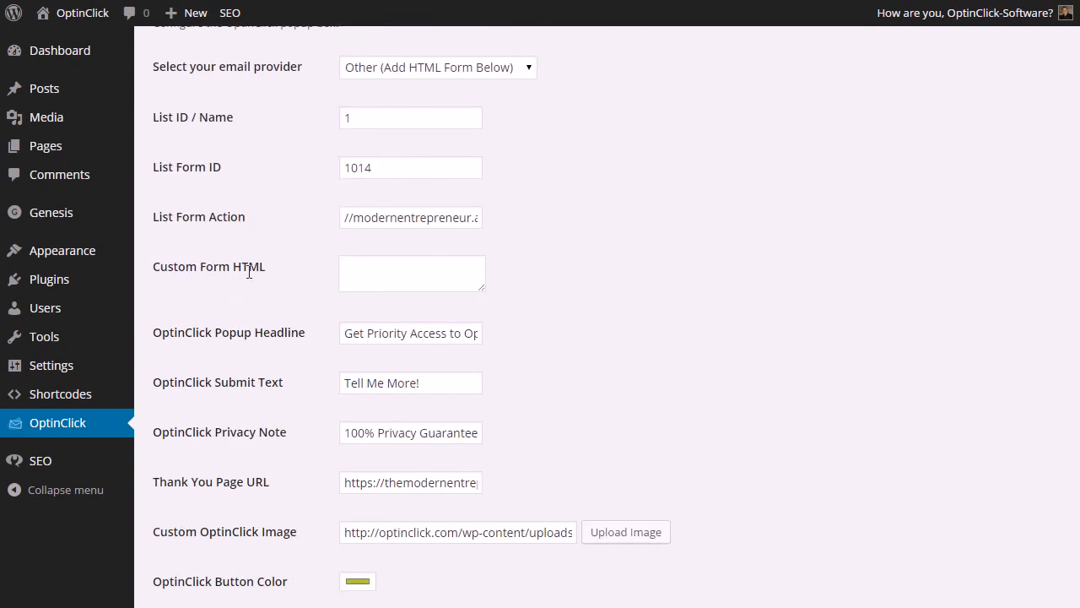
pyautogui.scroll(2, 281, 288)
pyautogui.scroll(-5, 328, 377)
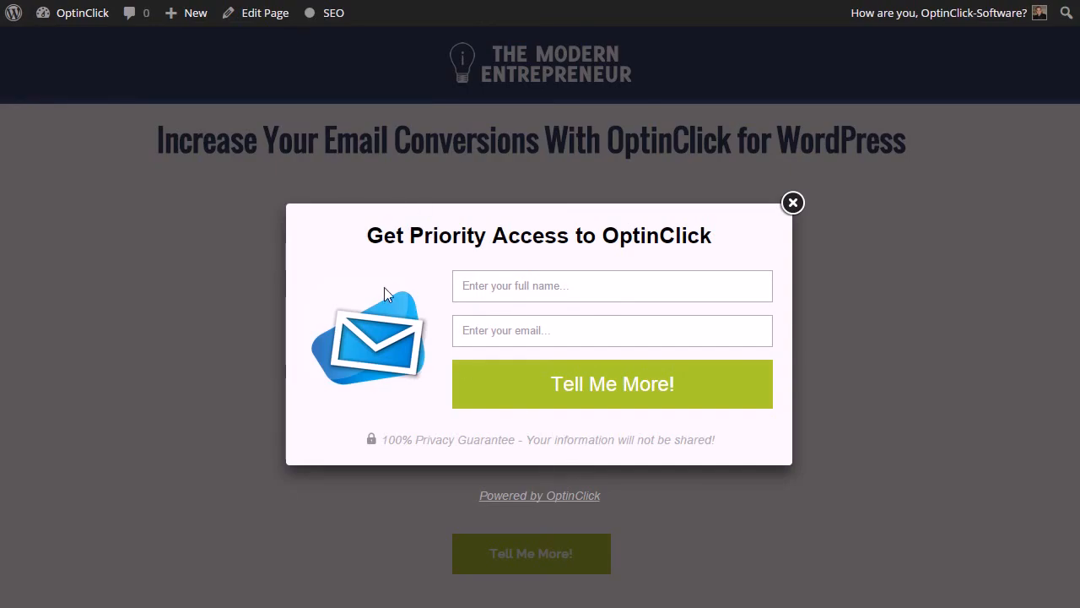
pyautogui.click(567, 131)
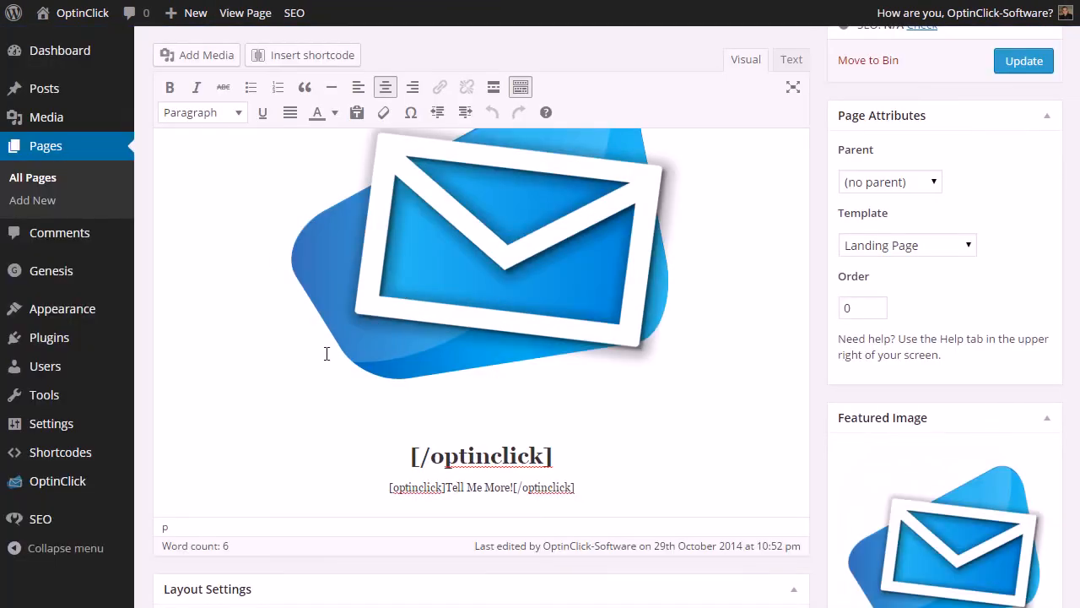
# Add the attribute optinheadline="This is my custom headline" to the opening optinclick shortcode around "Tell Me More!" and update the page
pyautogui.press('Left')
pyautogui.press('Left')
pyautogui.press('Left')
pyautogui.write('optin')
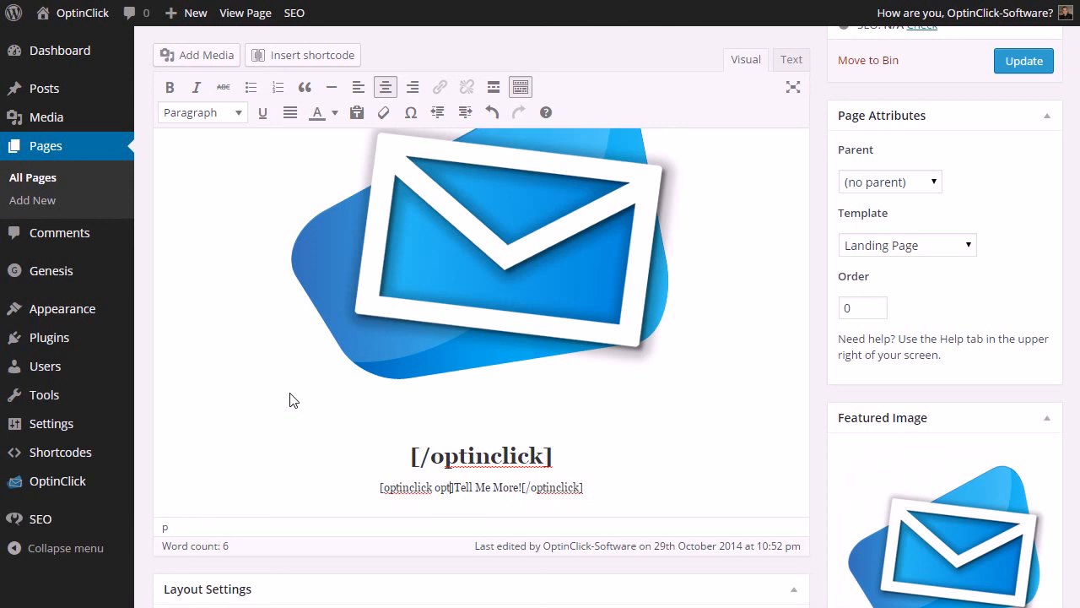
pyautogui.write('headline')
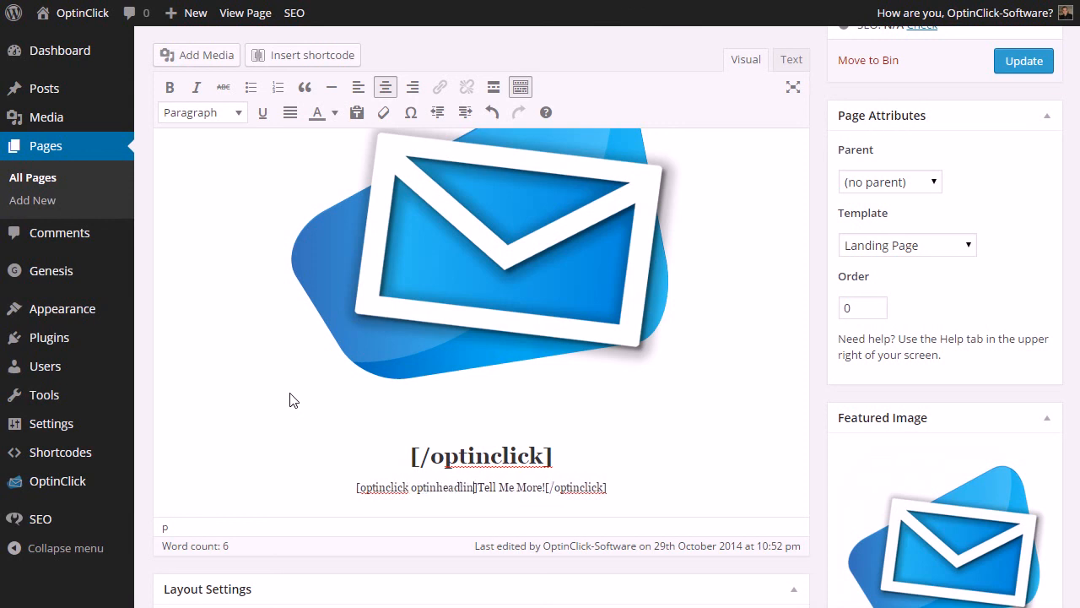
pyautogui.write('=""')
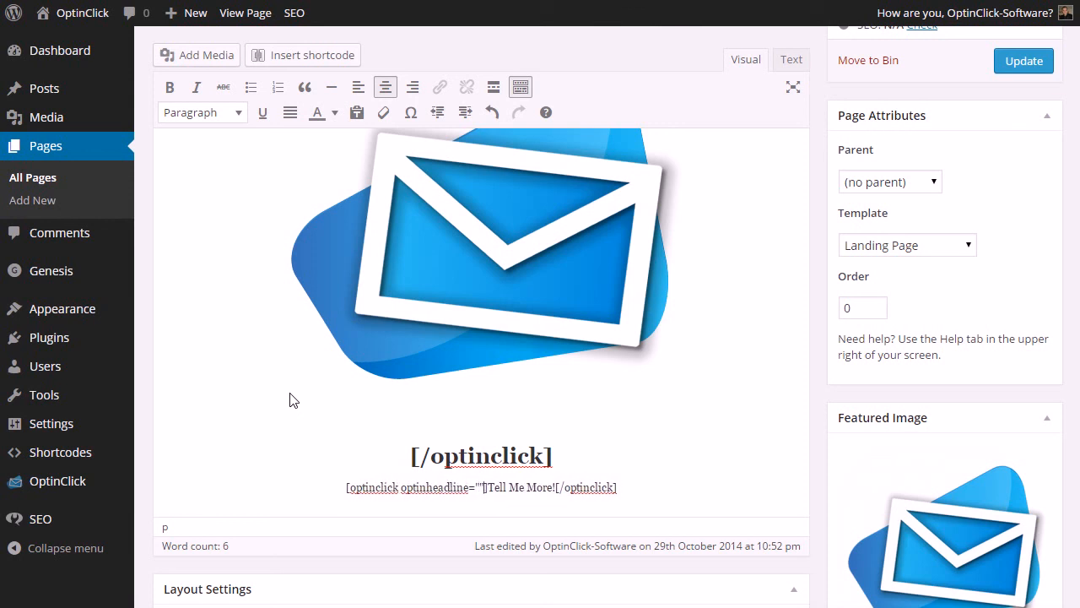
pyautogui.write('This is my')
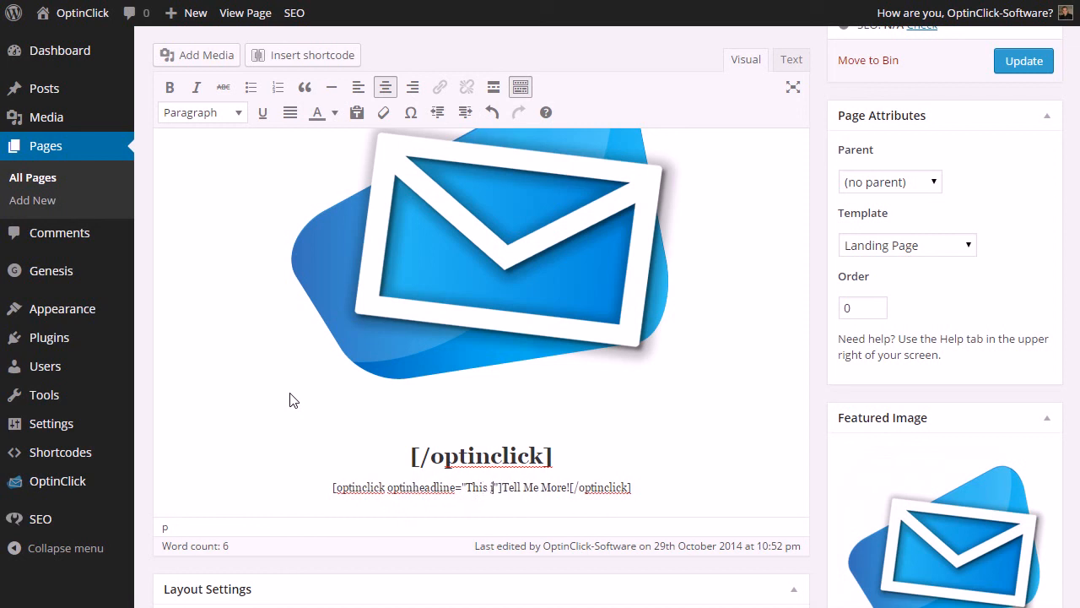
pyautogui.write(' custom head')
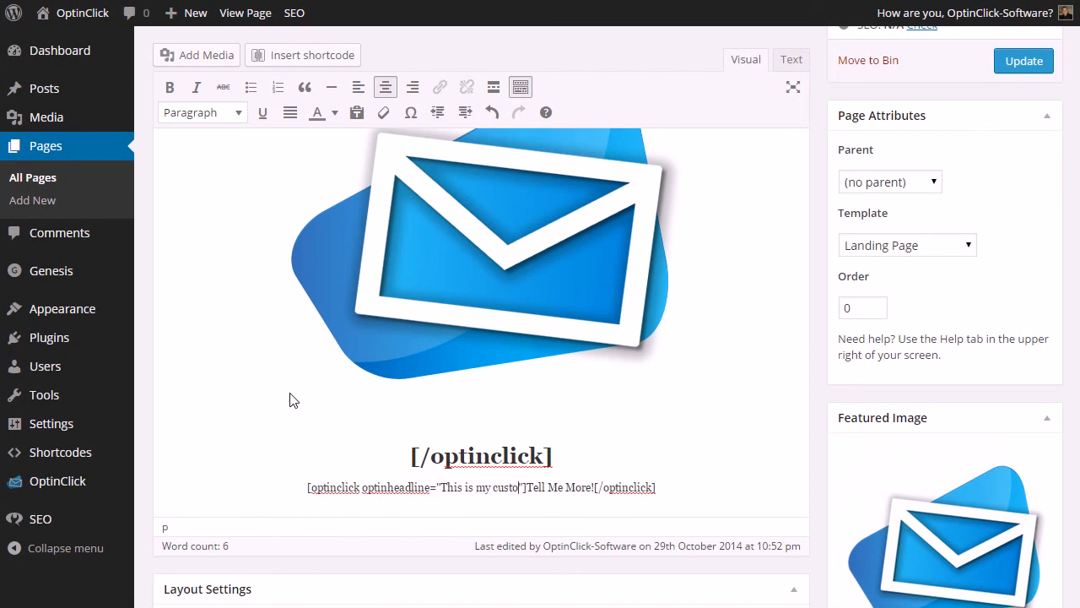
pyautogui.write('line')
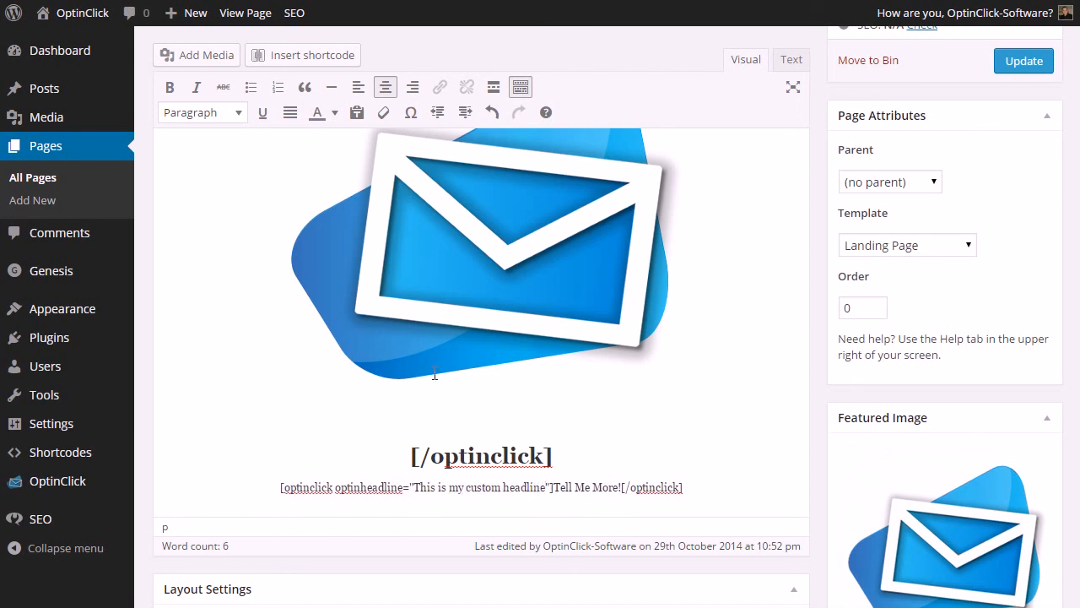
pyautogui.click(1023, 61)
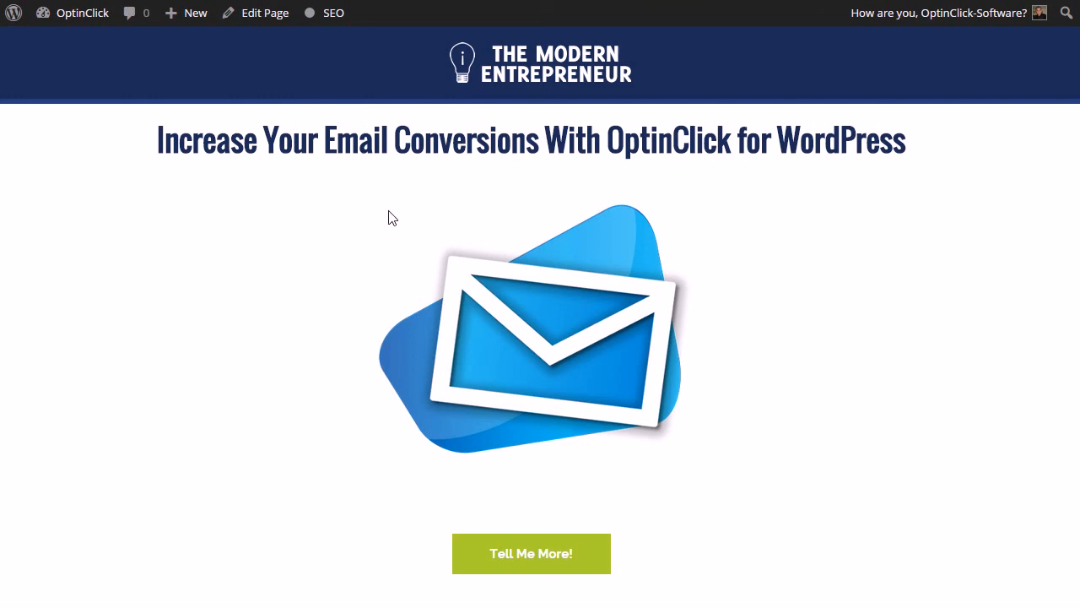
# Reload the live page, open the popup from the Tell Me More! button to check its headline, and close it
pyautogui.press('F5')
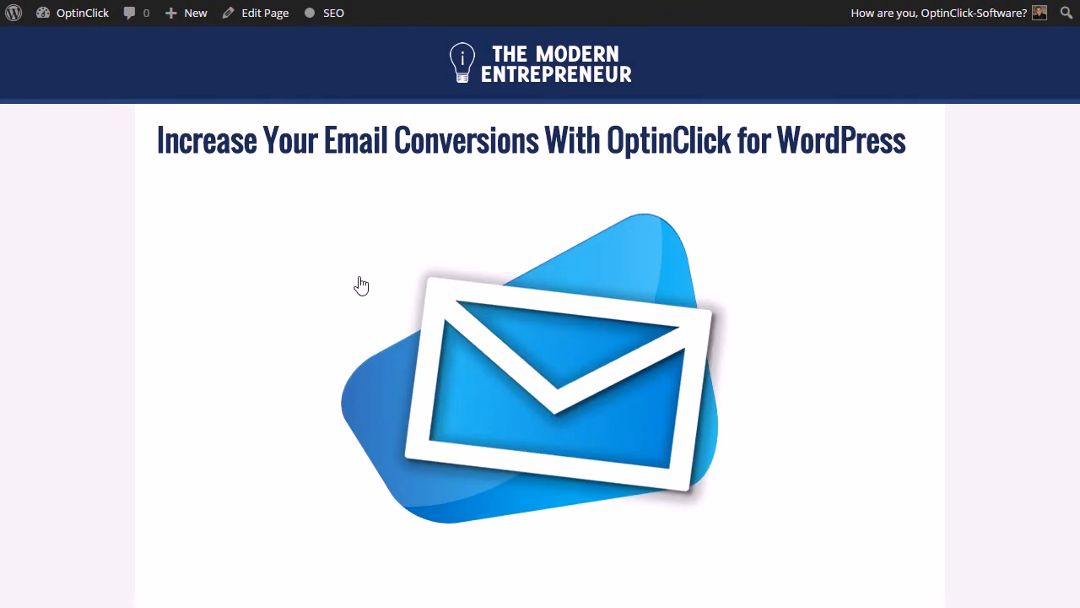
pyautogui.scroll(-1, 375, 253)
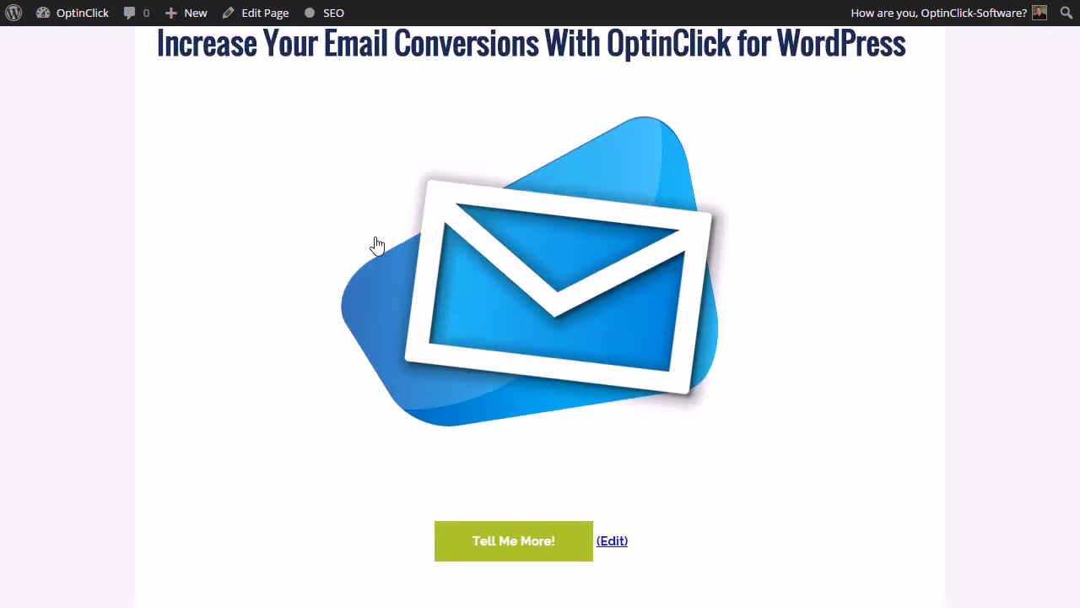
pyautogui.click(350, 406)
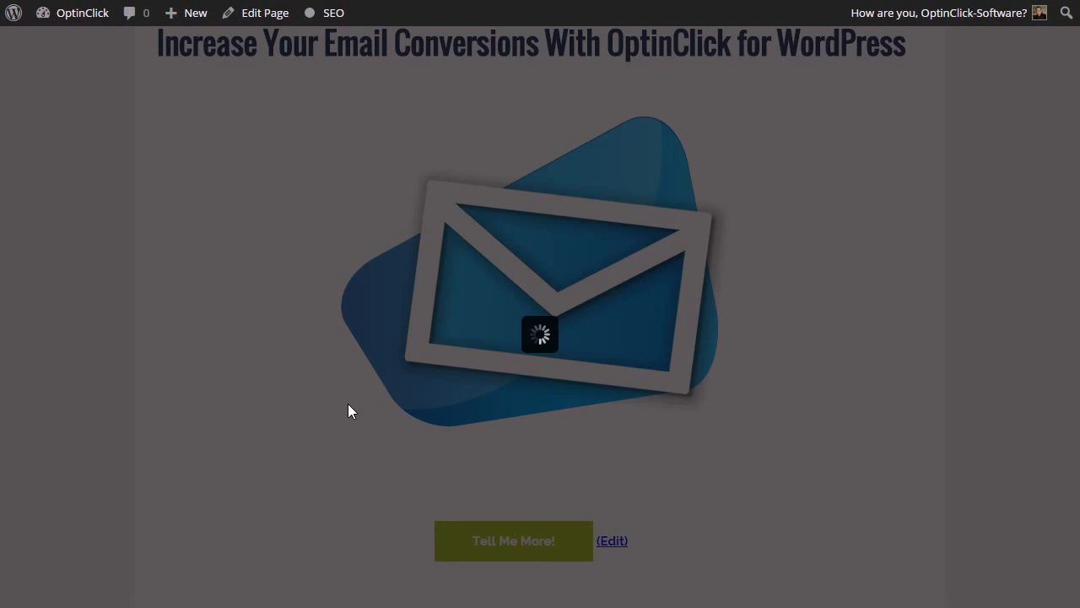
pyautogui.moveTo(303, 155); pyautogui.dragTo(477, 159)
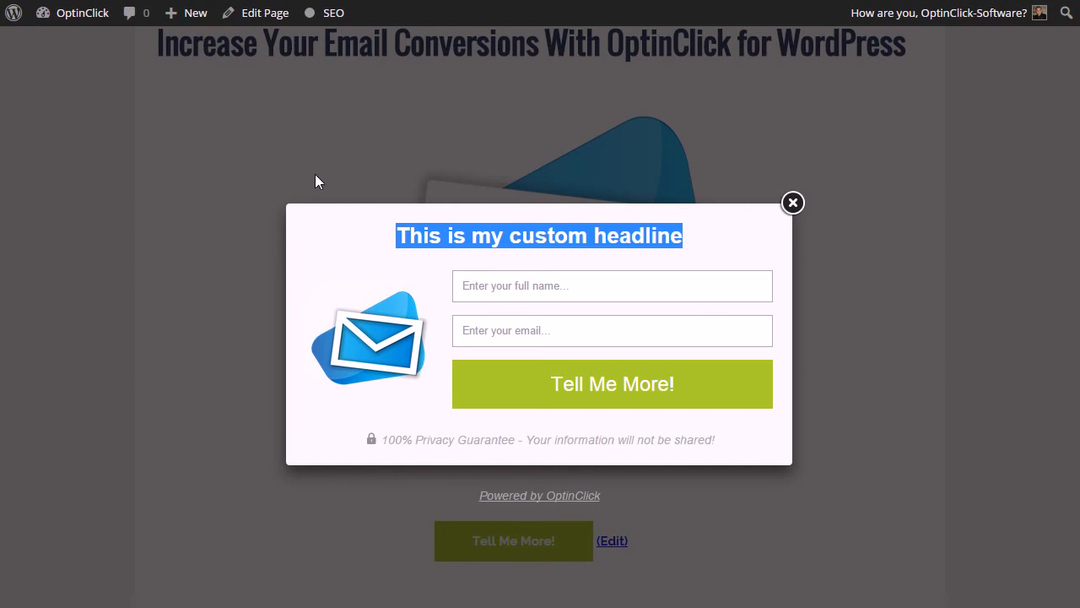
pyautogui.click(574, 138)
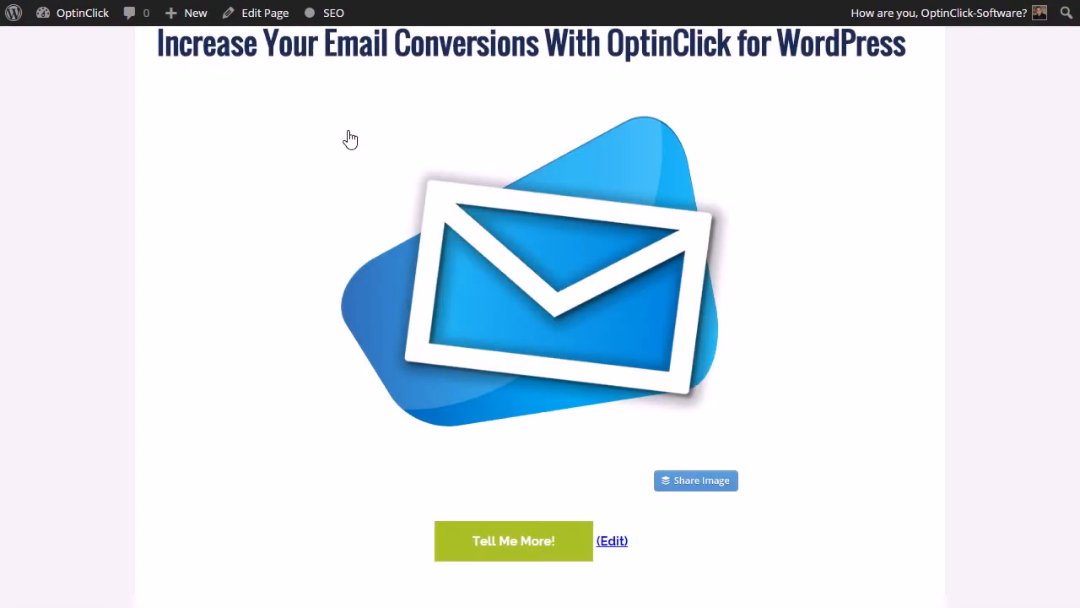
# Compare the headline of the envelope image's popup with that of the Tell Me More! button's popup, closing each one
pyautogui.click(347, 132)
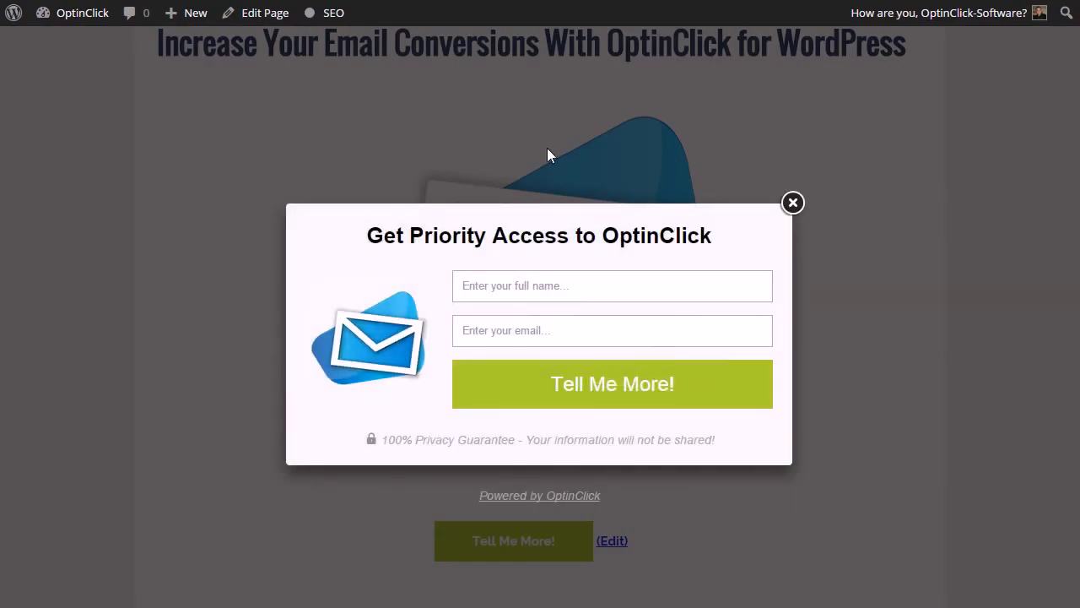
pyautogui.click(566, 133)
pyautogui.click(345, 412)
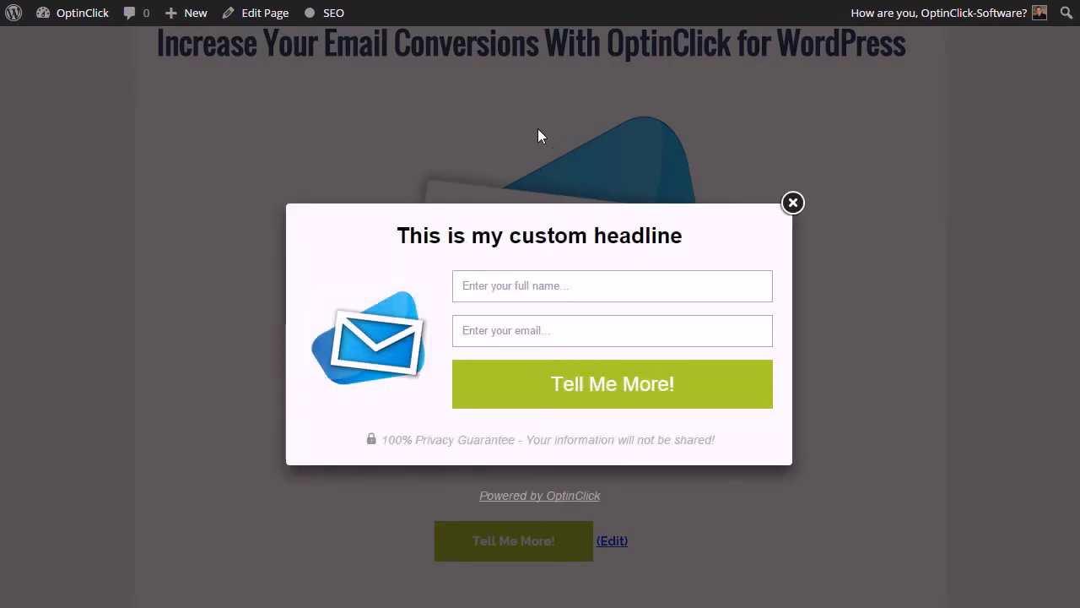
pyautogui.click(579, 135)
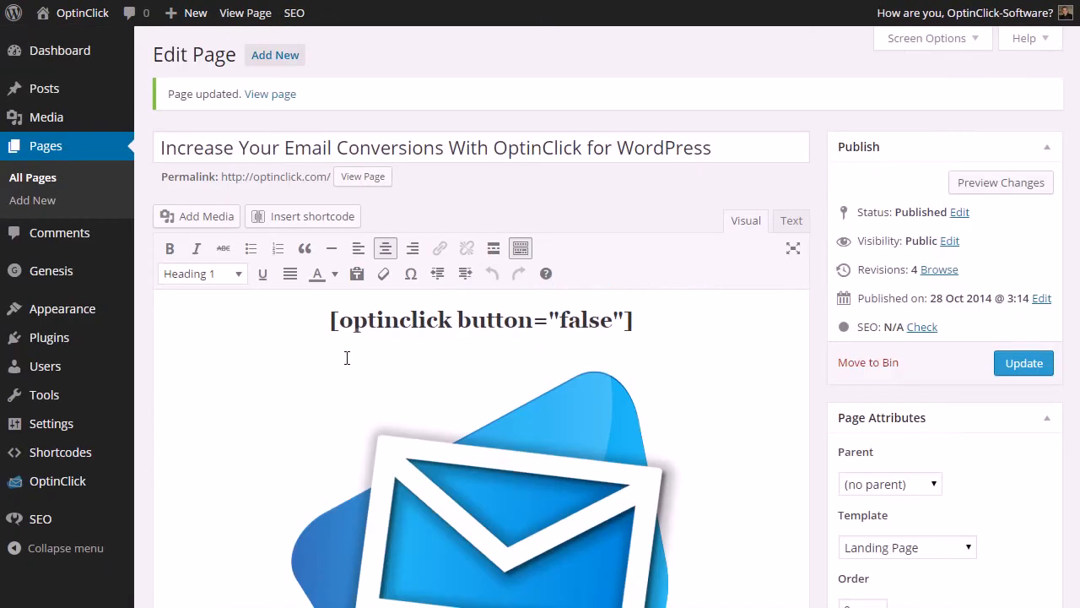
pyautogui.scroll(-7, 346, 358)
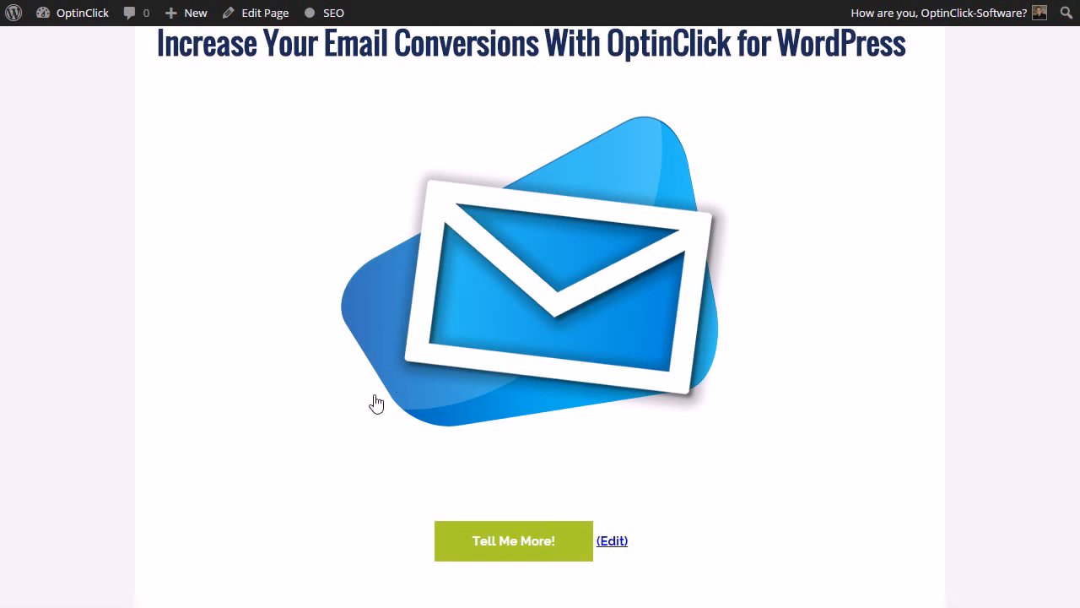
pyautogui.scroll(1, 330, 413)
pyautogui.scroll(-1, 336, 409)
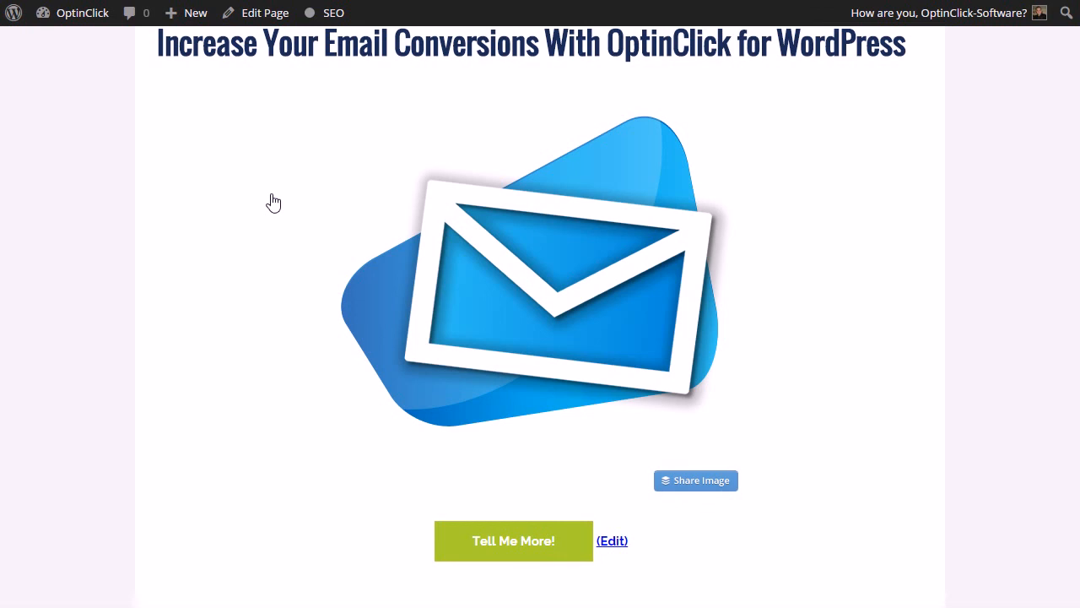
pyautogui.scroll(1, 314, 222)
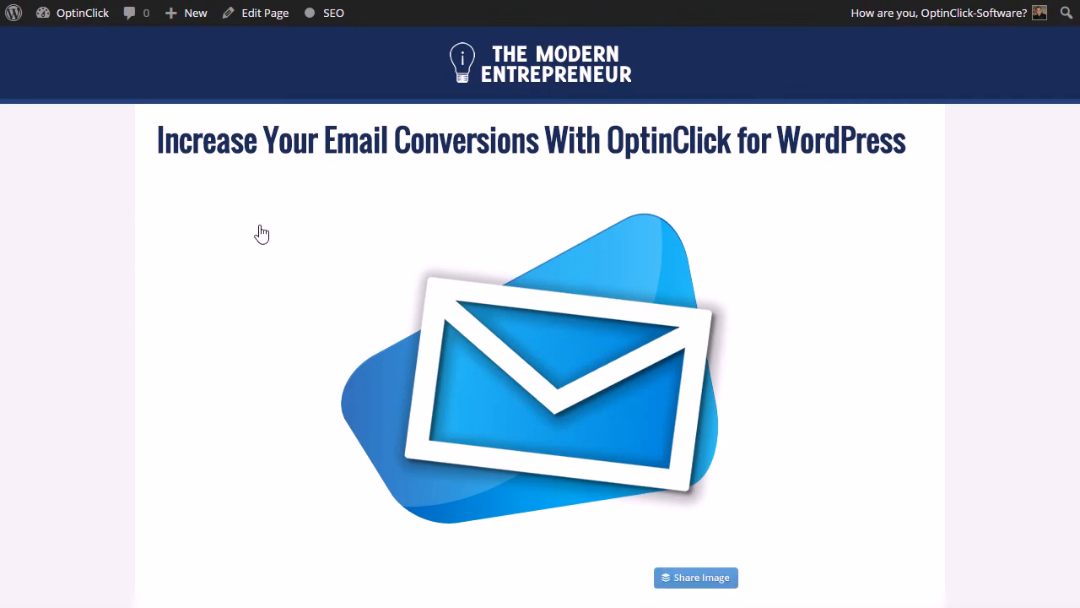
pyautogui.scroll(-1, 388, 256)
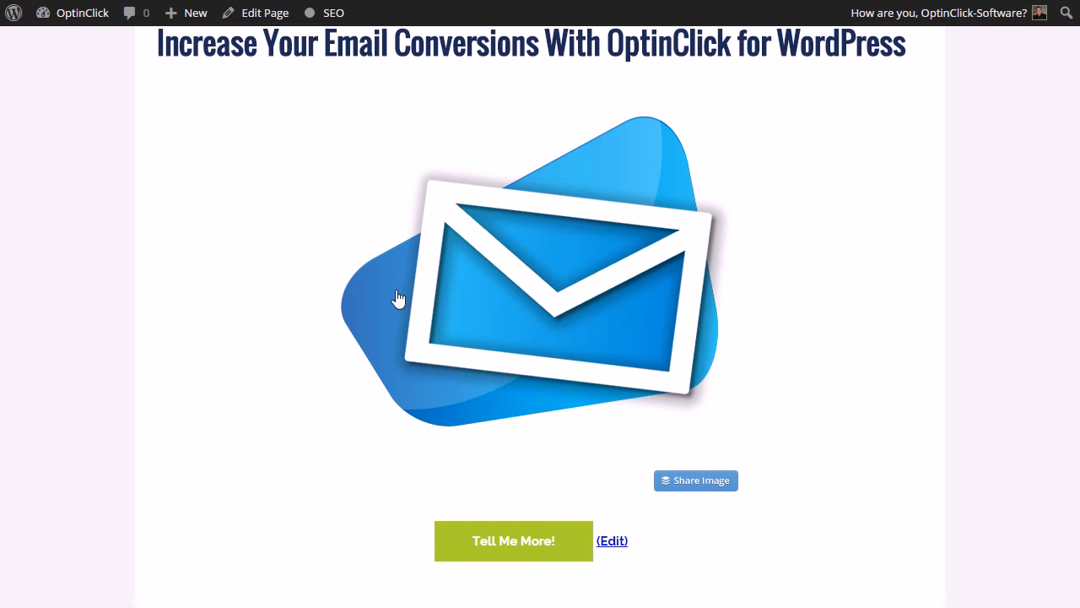
pyautogui.scroll(1, 600, 341)
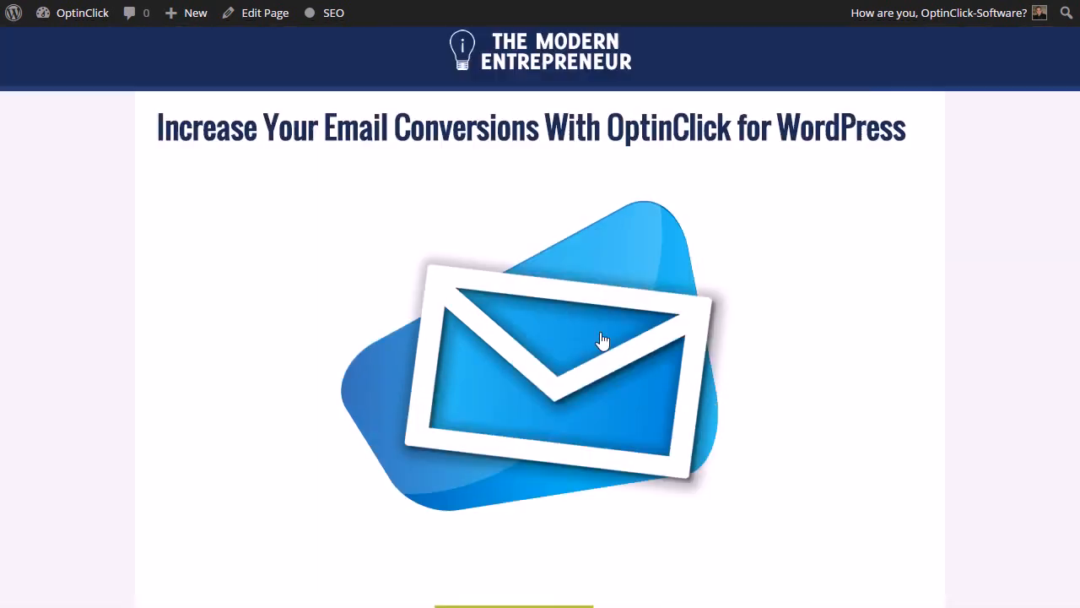